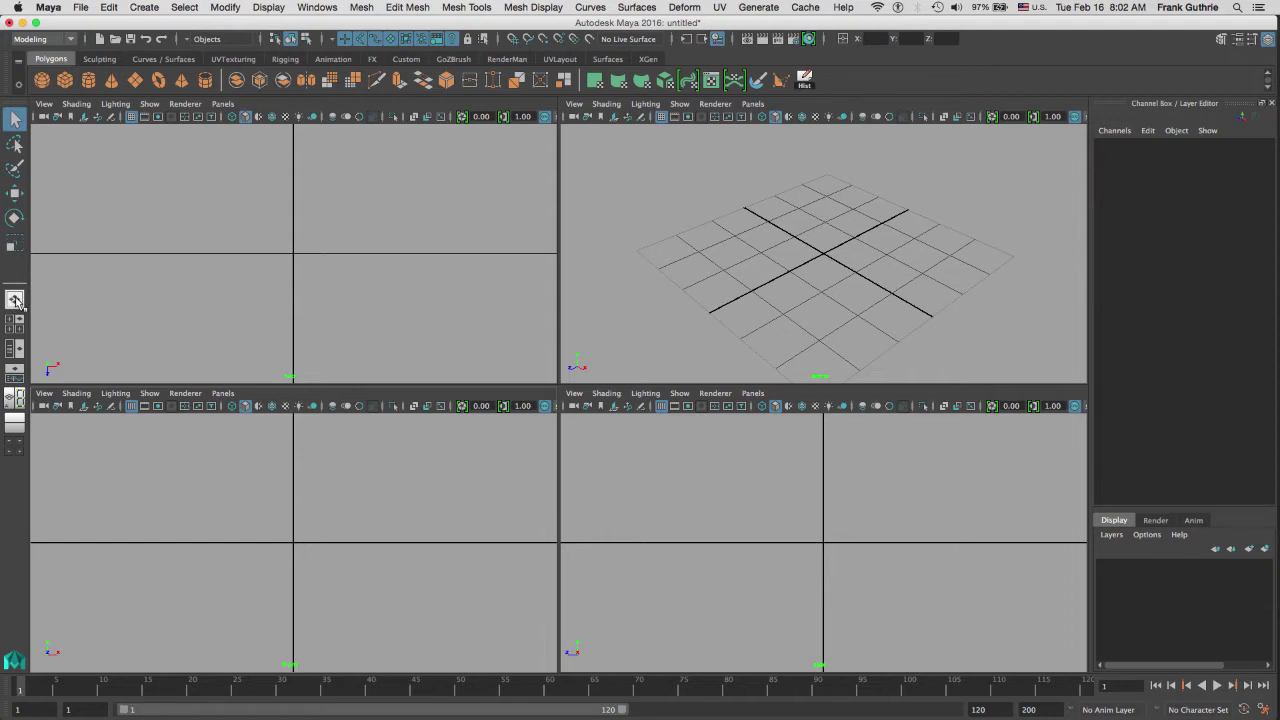
# - Switch from the four-view layout to a single perspective panel
pyautogui.click(15, 300)
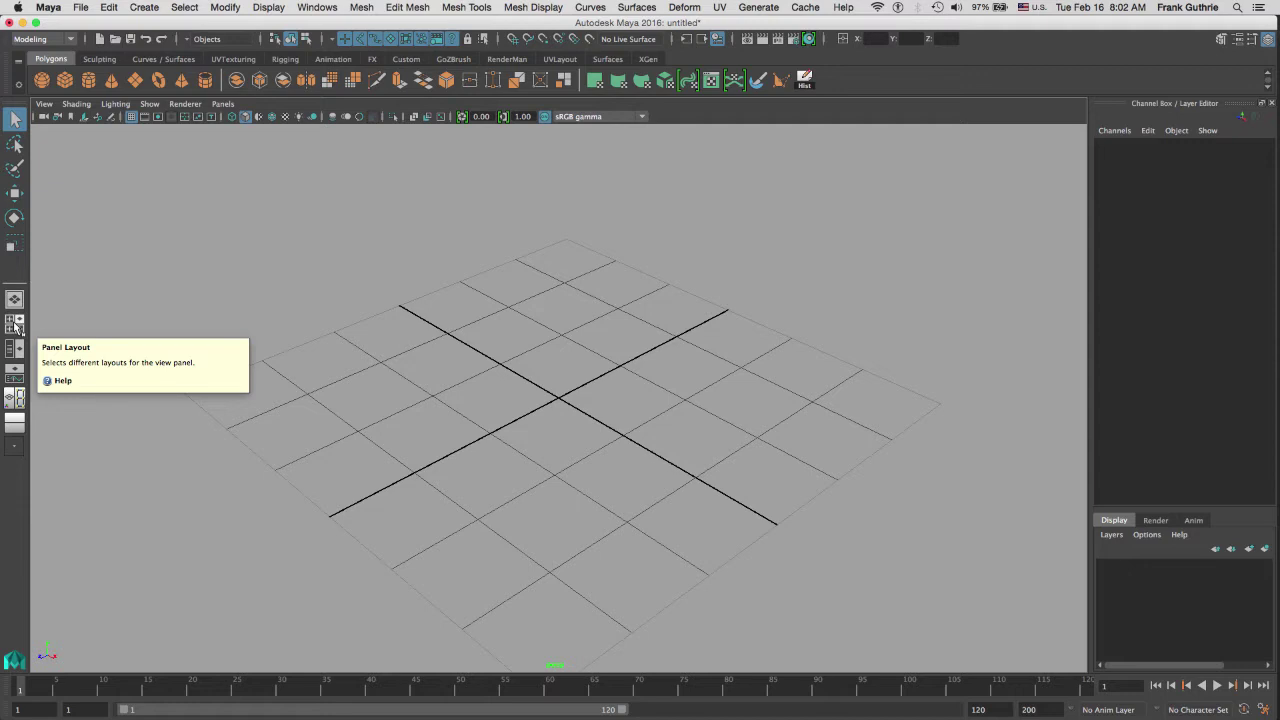
# - Cycle through Four View and Outliner/Persp, ending on the Persp/Graph layout
pyautogui.click(15, 326)
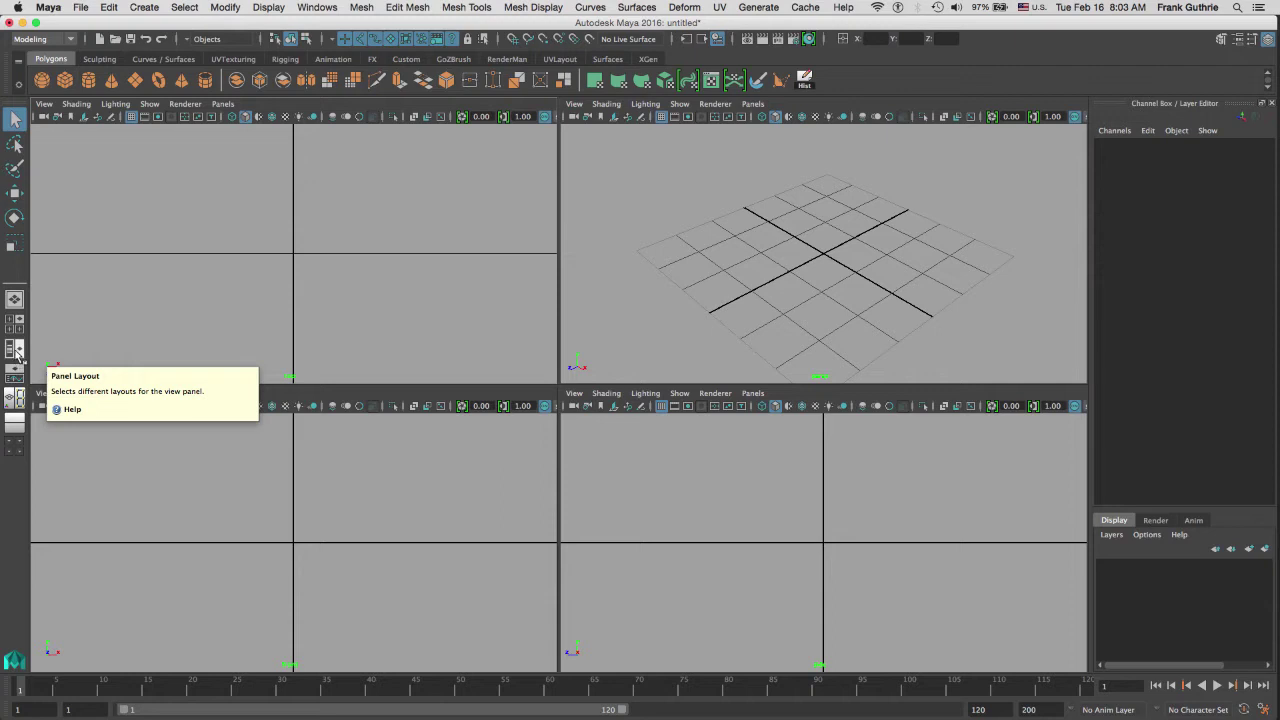
pyautogui.click(17, 350)
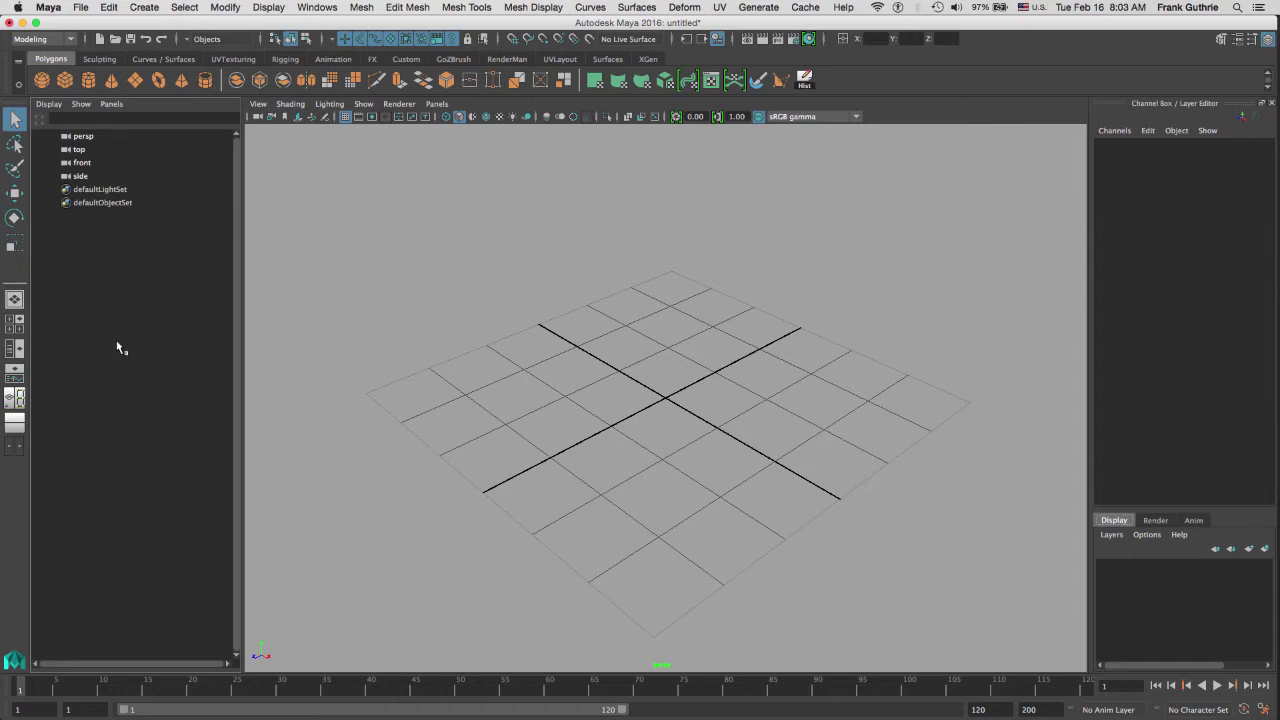
pyautogui.click(15, 375)
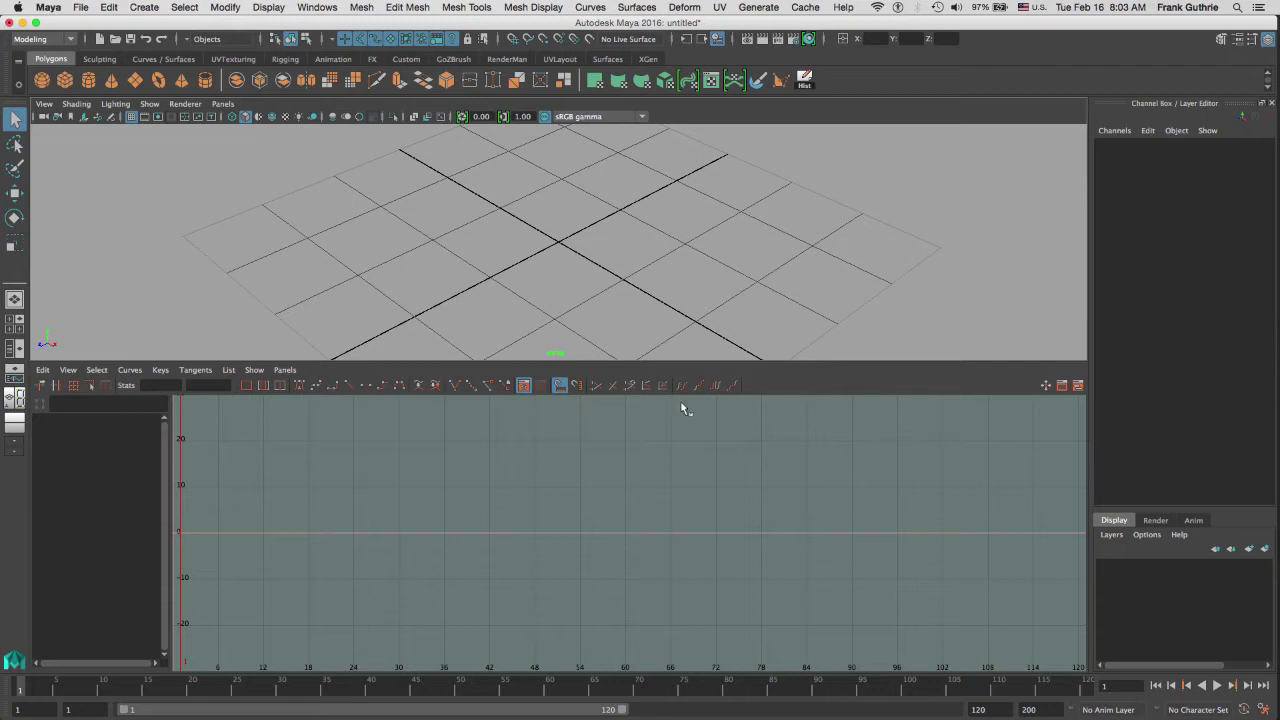
# - Apply the Hypershade/Render/Persp Vertical preset layout, then dismiss the reopened layout list
pyautogui.click(15, 426)
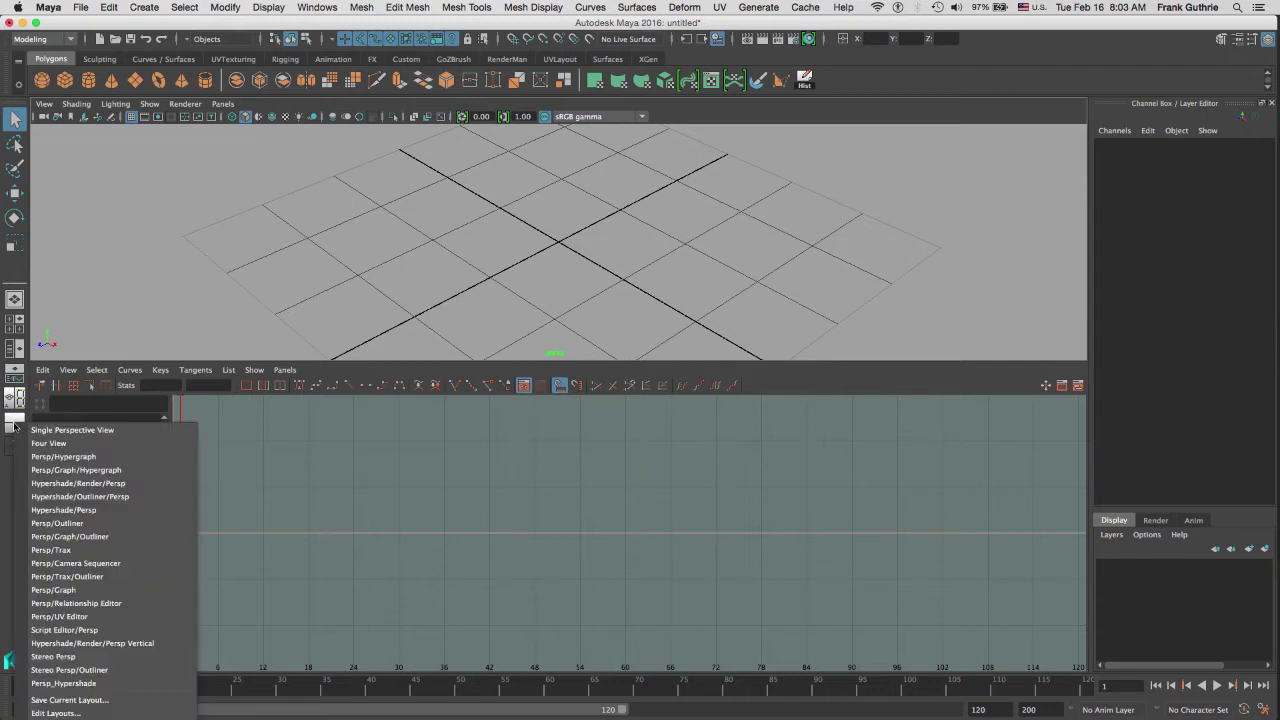
pyautogui.click(114, 646)
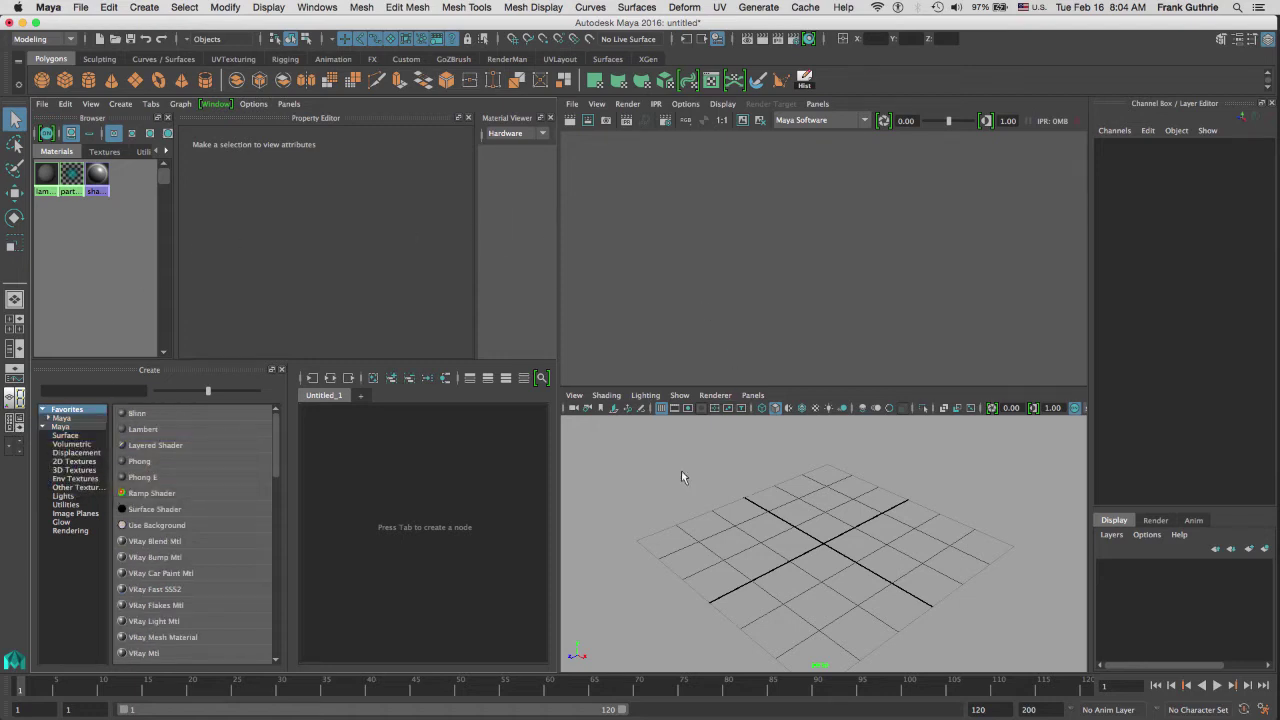
pyautogui.rightClick(17, 426)
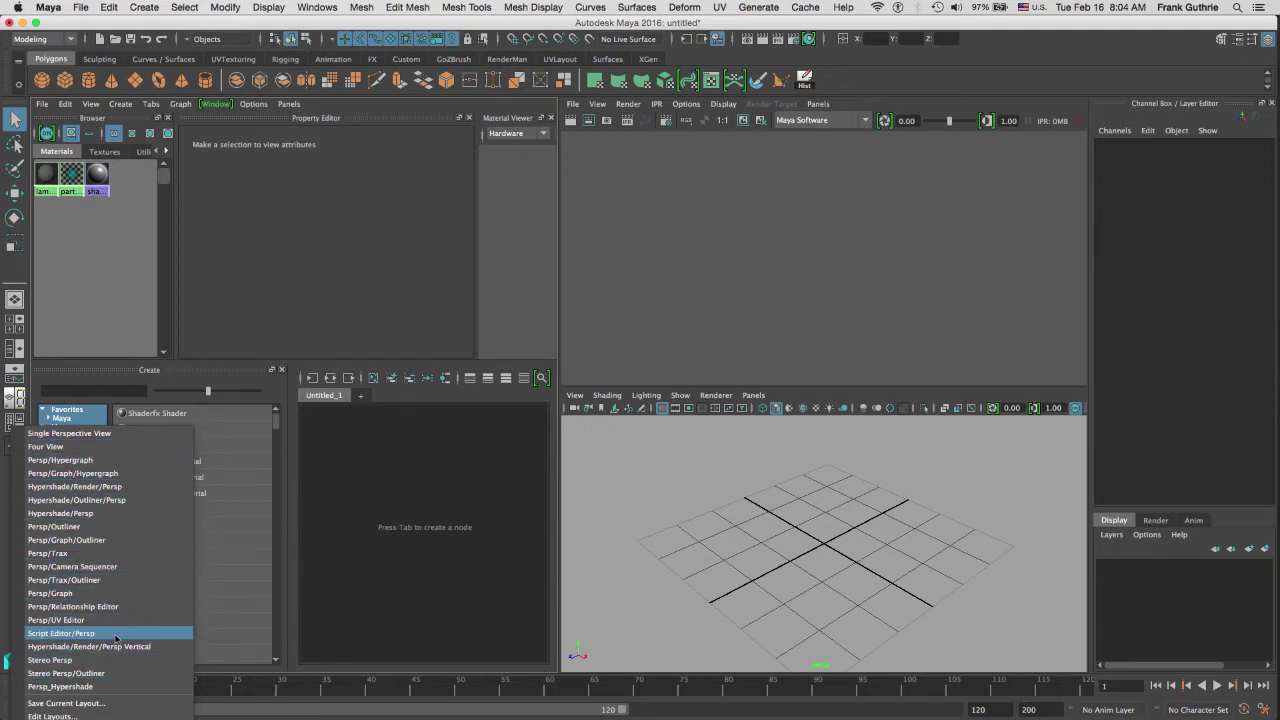
pyautogui.click(200, 308)
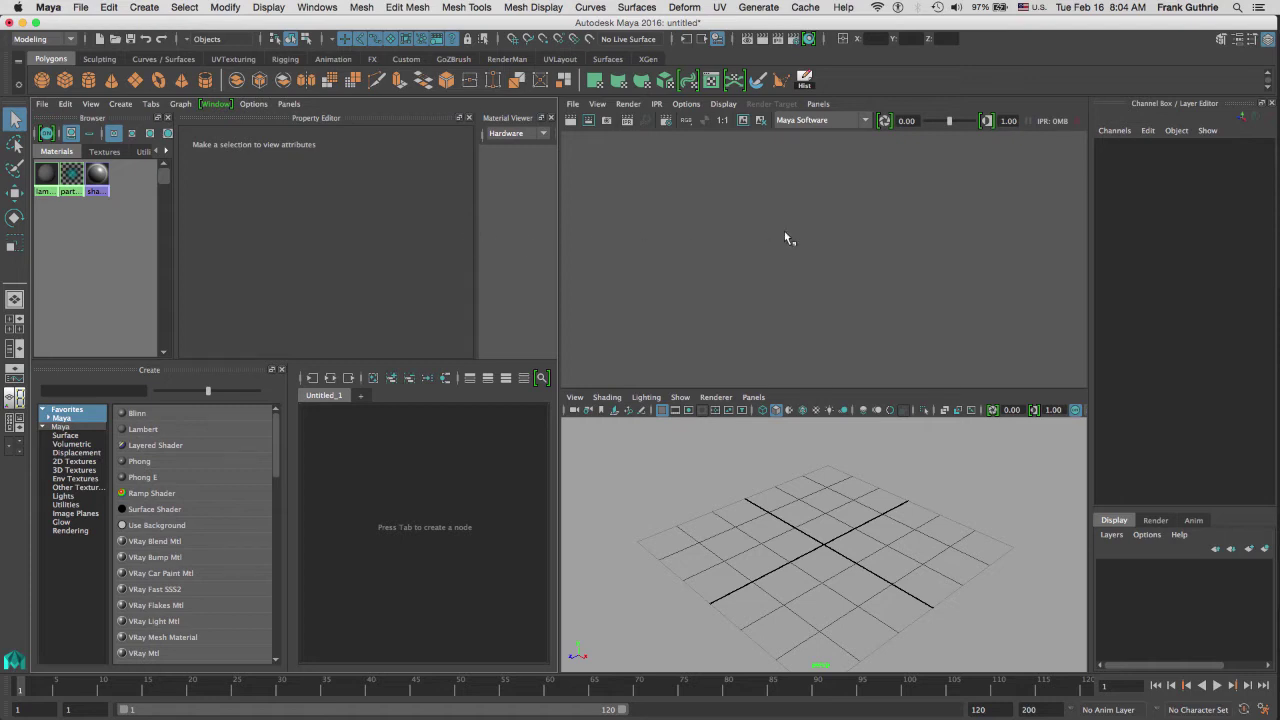
# - Open Edit Layouts in the Panels window and choose the Three Panes Split Top configuration
pyautogui.rightClick(16, 424)
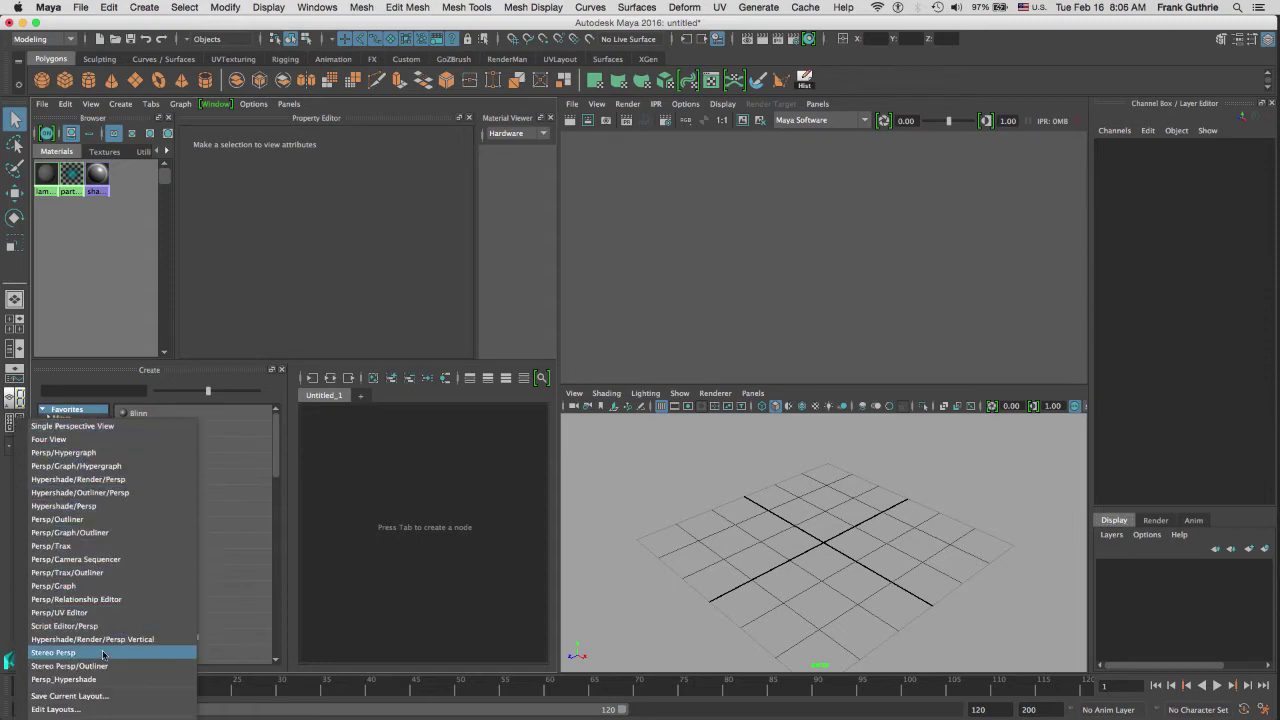
pyautogui.click(84, 708)
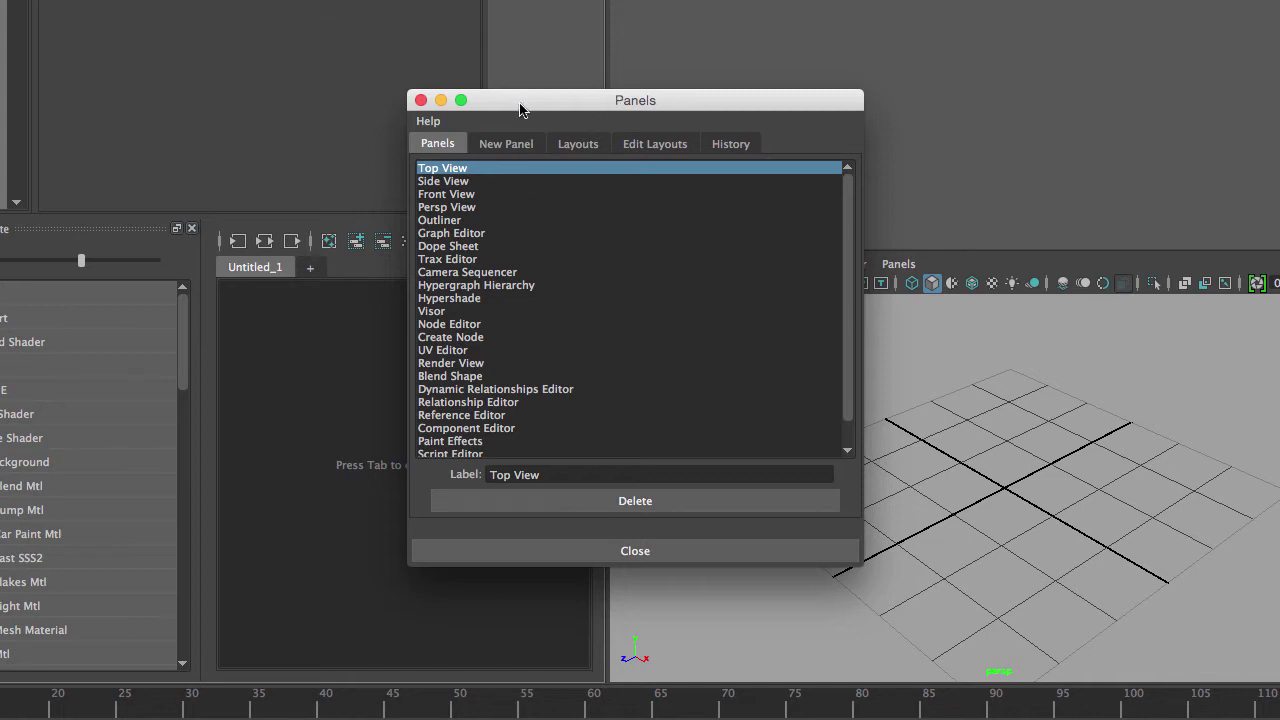
pyautogui.click(659, 141)
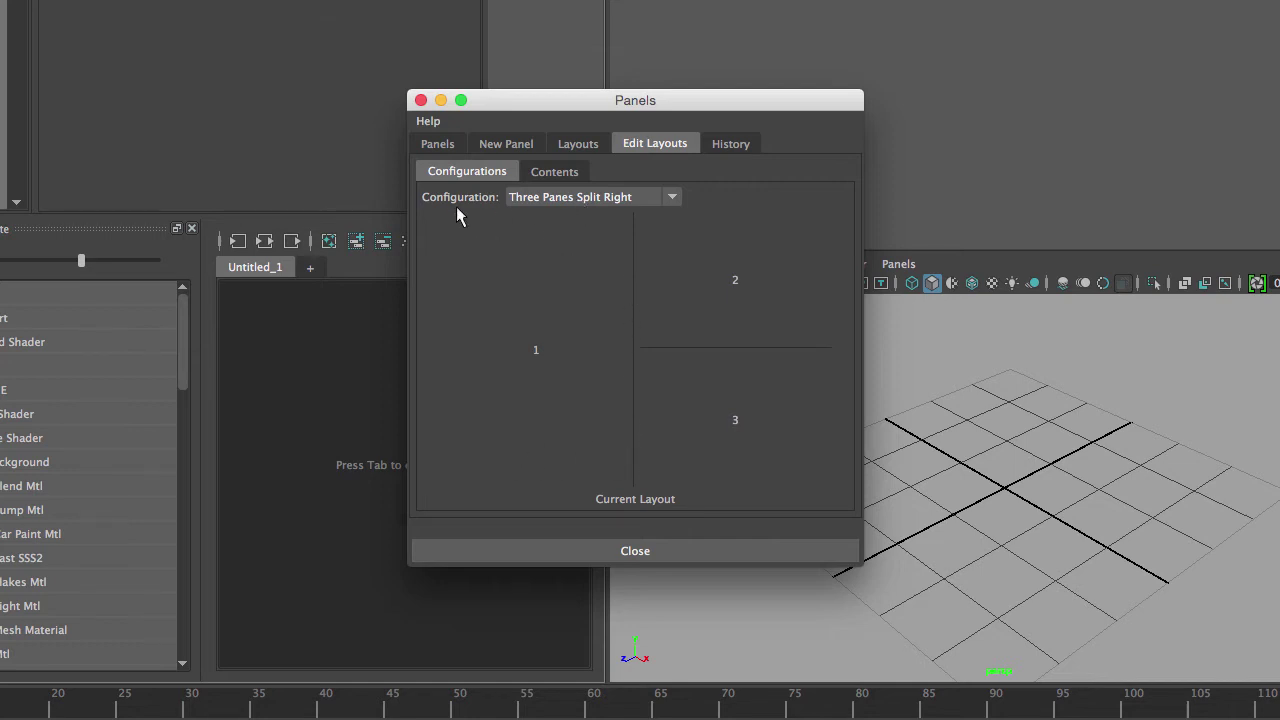
pyautogui.click(591, 197)
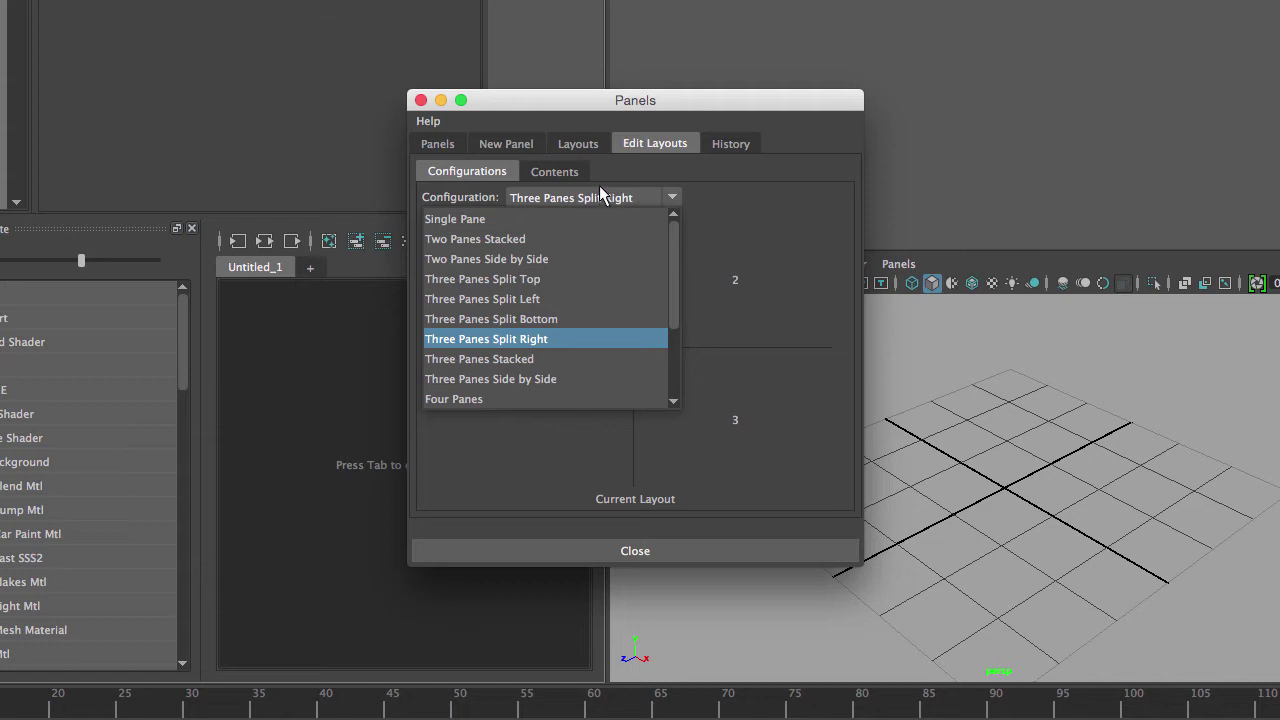
pyautogui.click(566, 279)
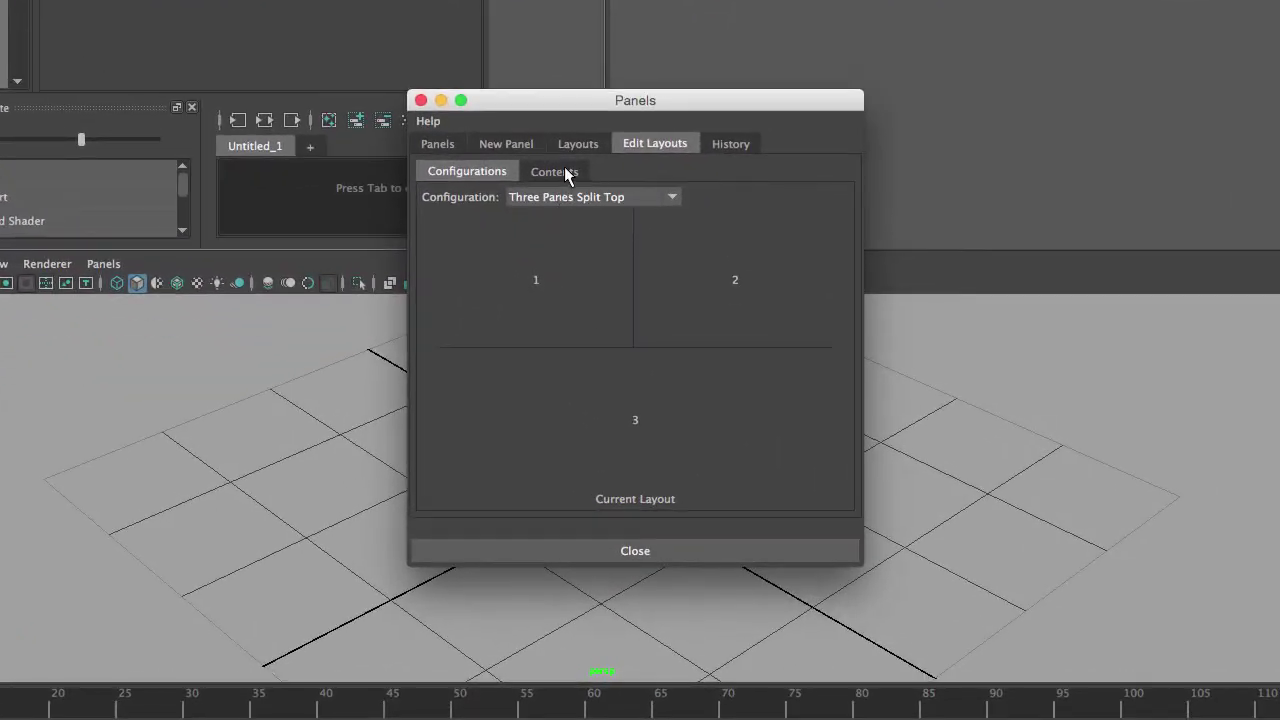
# - Assign Persp Panel to the first pane in the layout contents
pyautogui.click(563, 170)
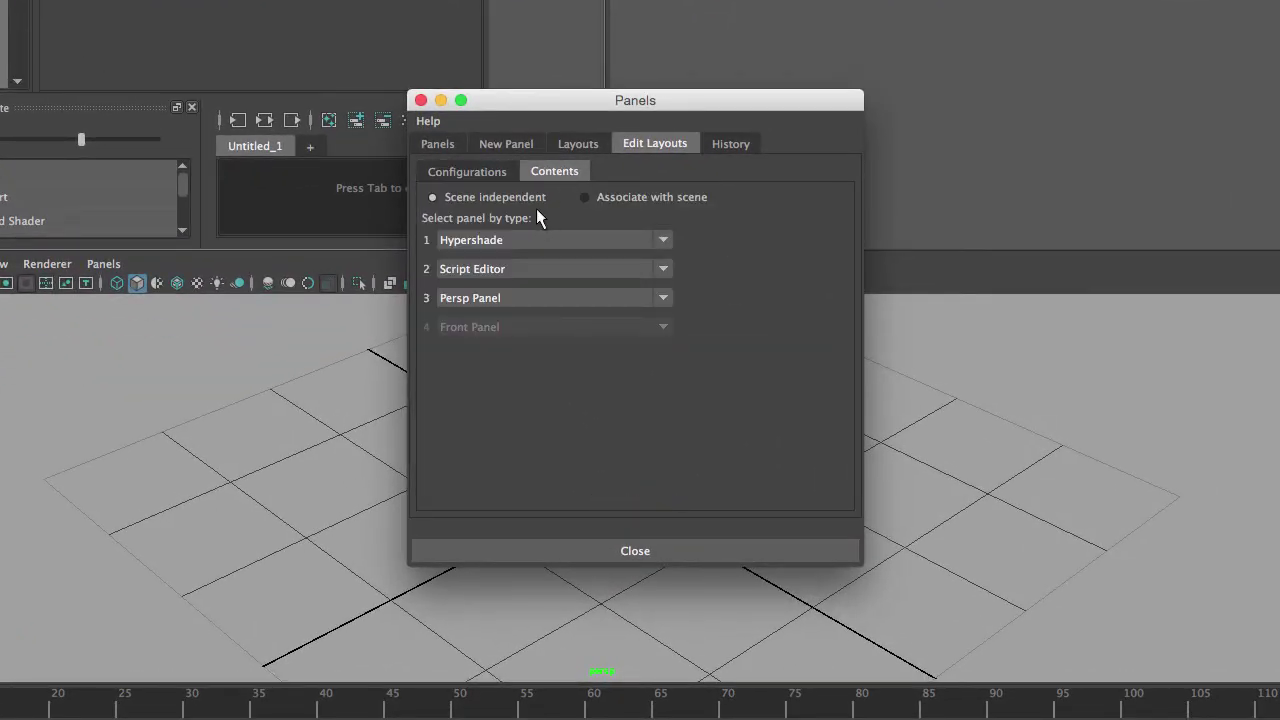
pyautogui.click(496, 170)
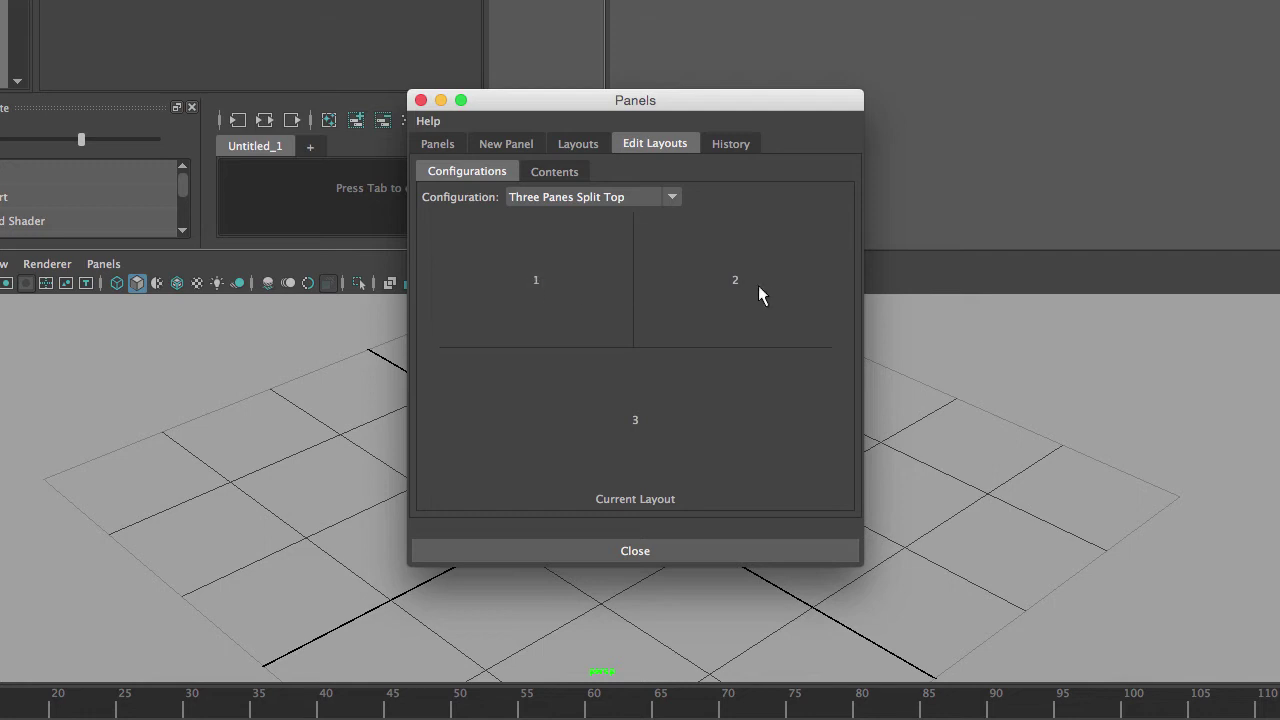
pyautogui.click(562, 172)
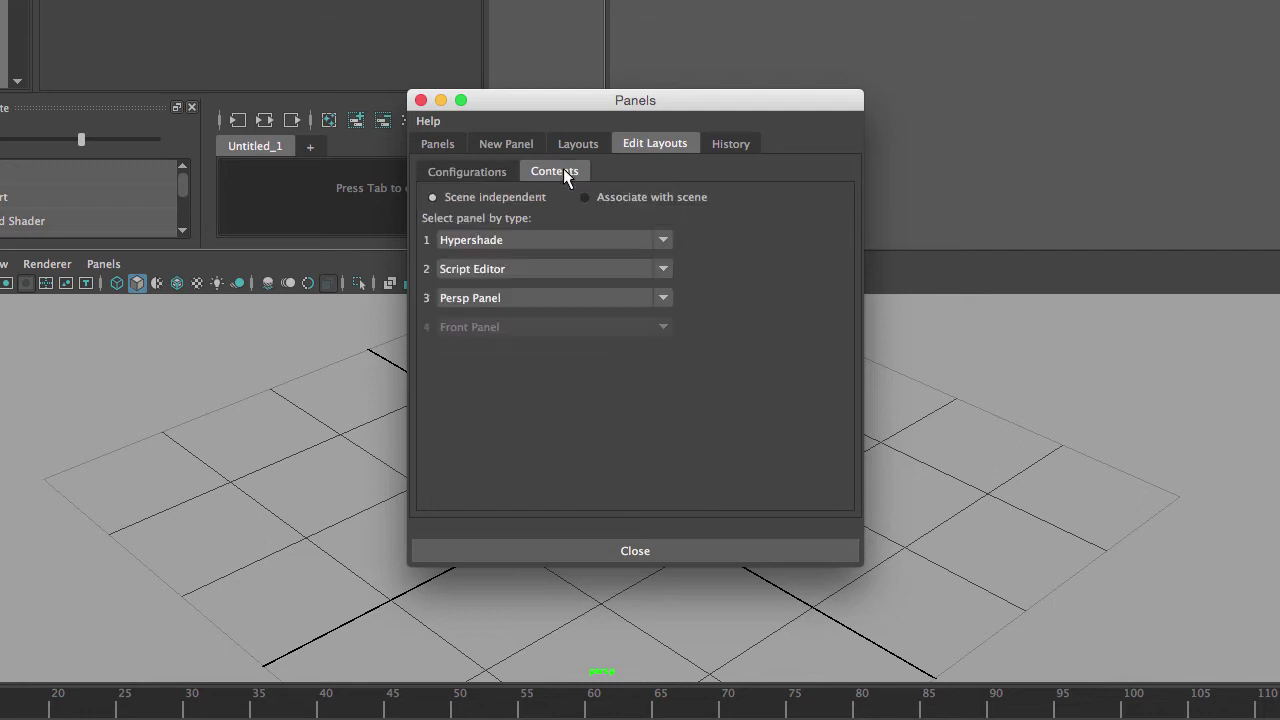
pyautogui.click(526, 240)
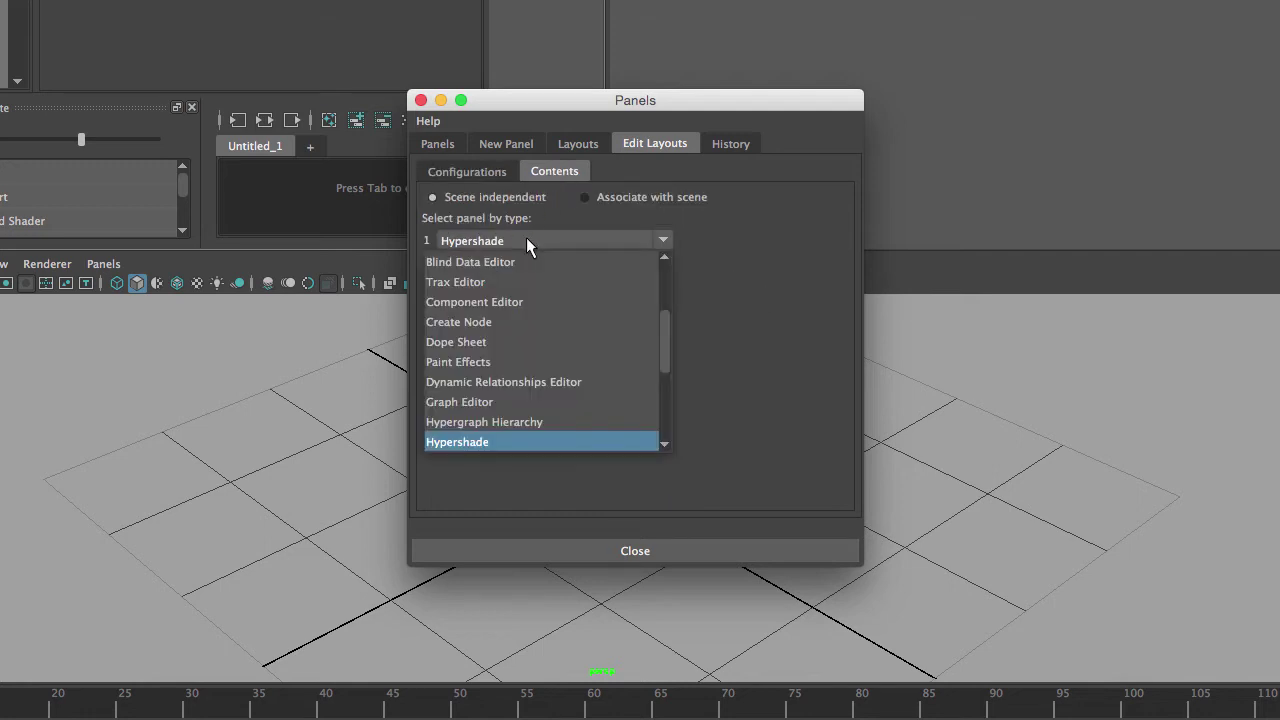
pyautogui.moveTo(663, 343); pyautogui.dragTo(664, 280)
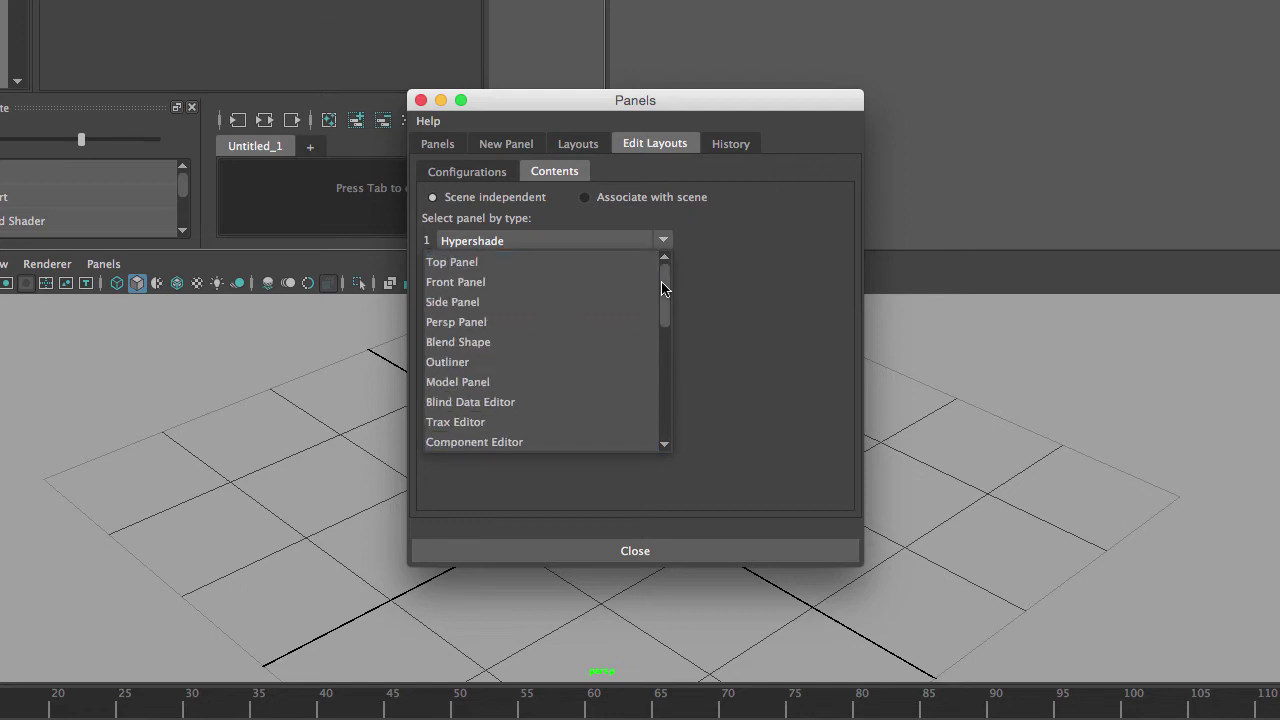
pyautogui.click(482, 322)
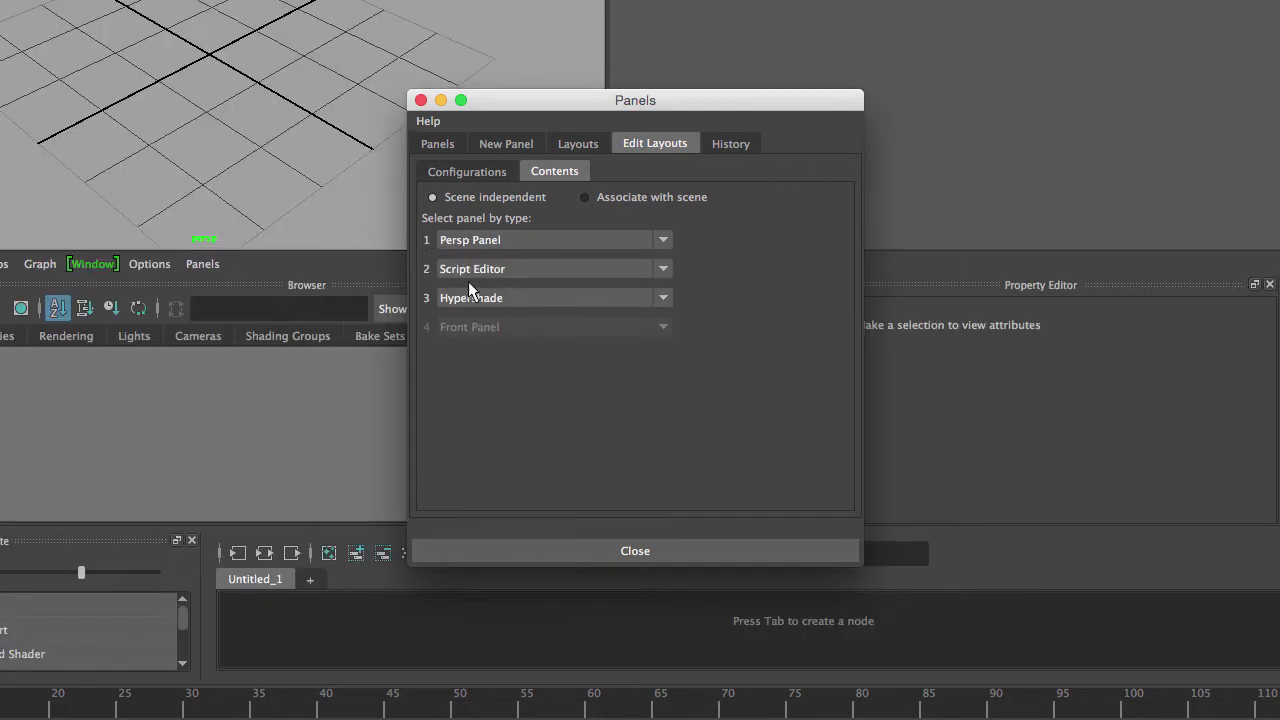
# - Set the second pane to Side Panel and the third pane to Graph Editor
pyautogui.click(521, 269)
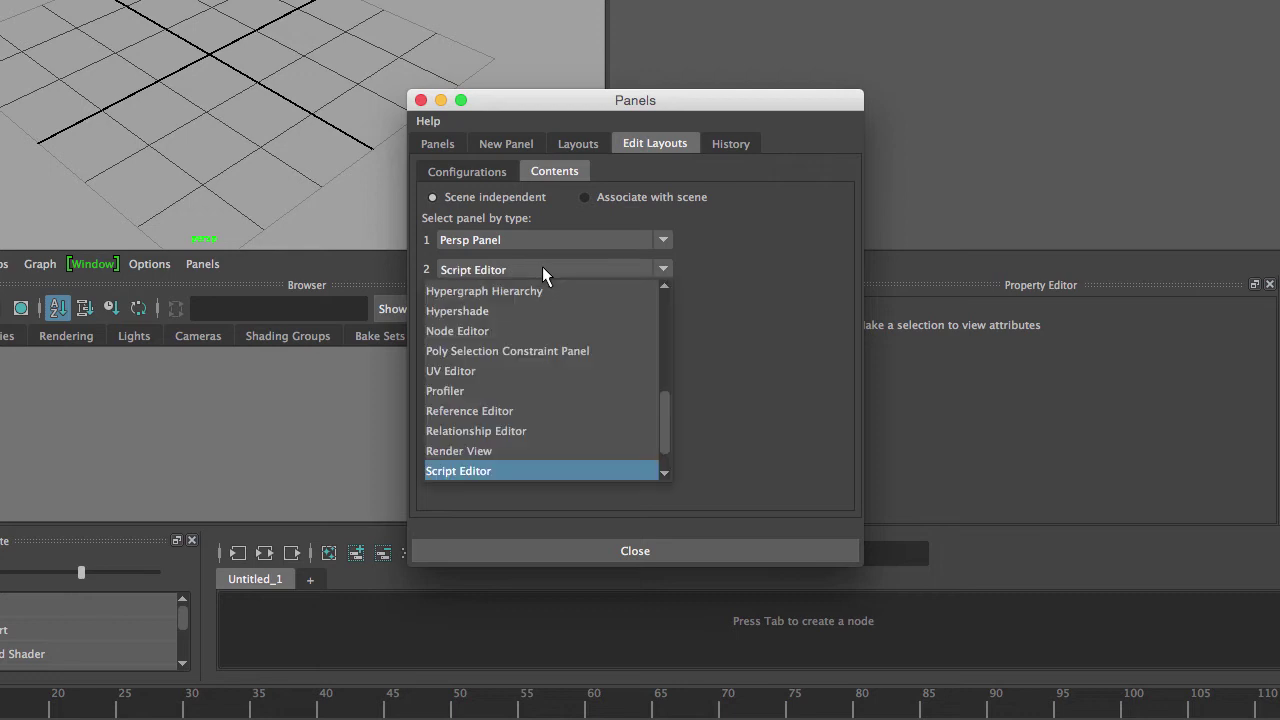
pyautogui.click(673, 414)
pyautogui.click(663, 269)
pyautogui.moveTo(674, 420); pyautogui.dragTo(665, 298)
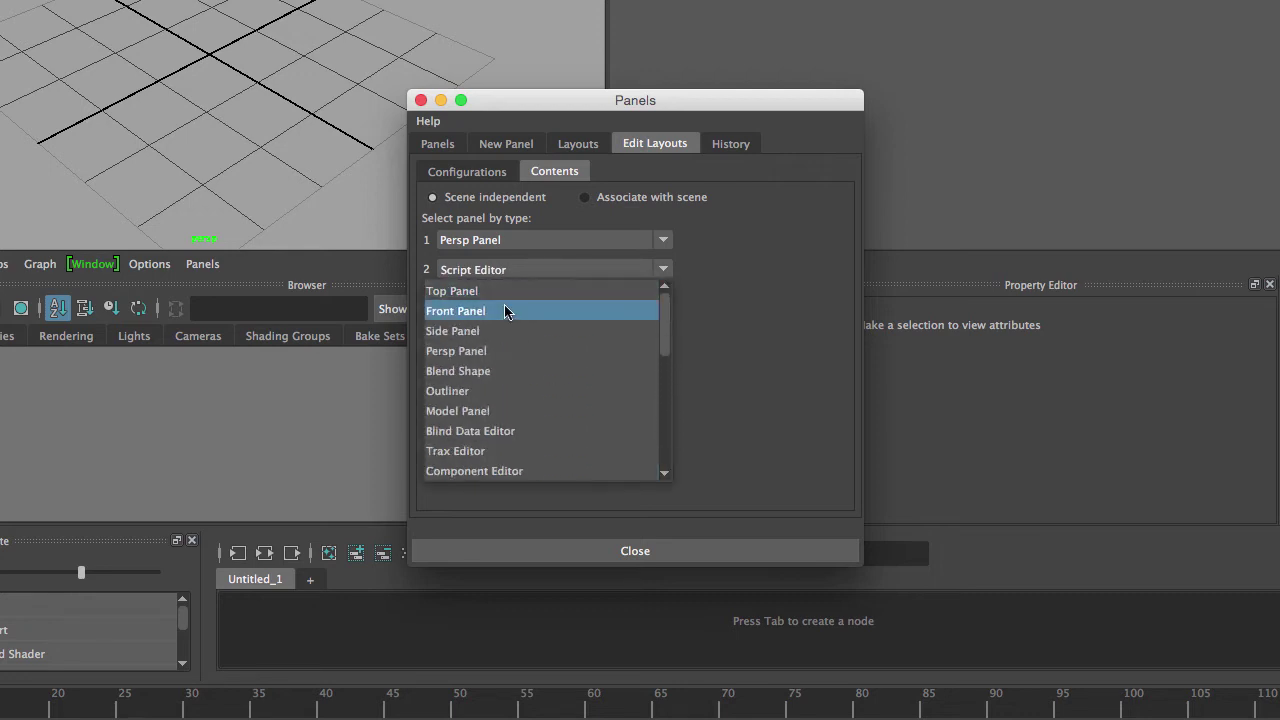
pyautogui.click(493, 331)
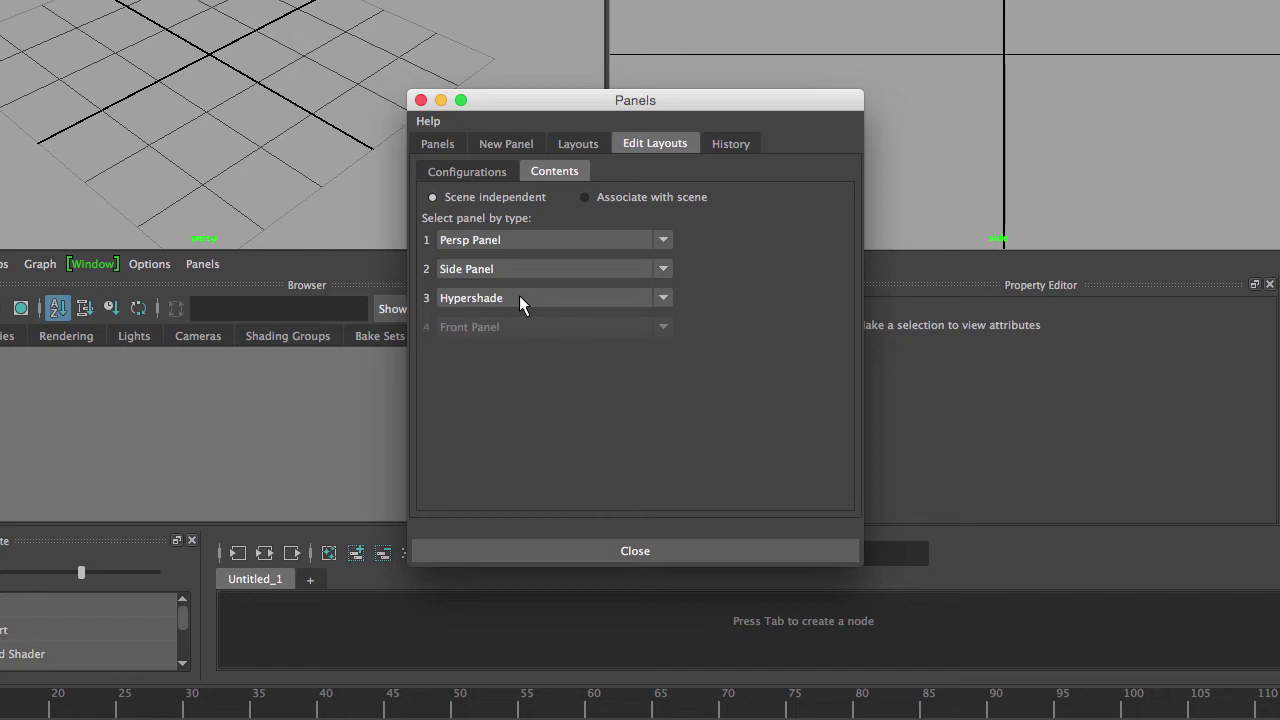
pyautogui.click(522, 298)
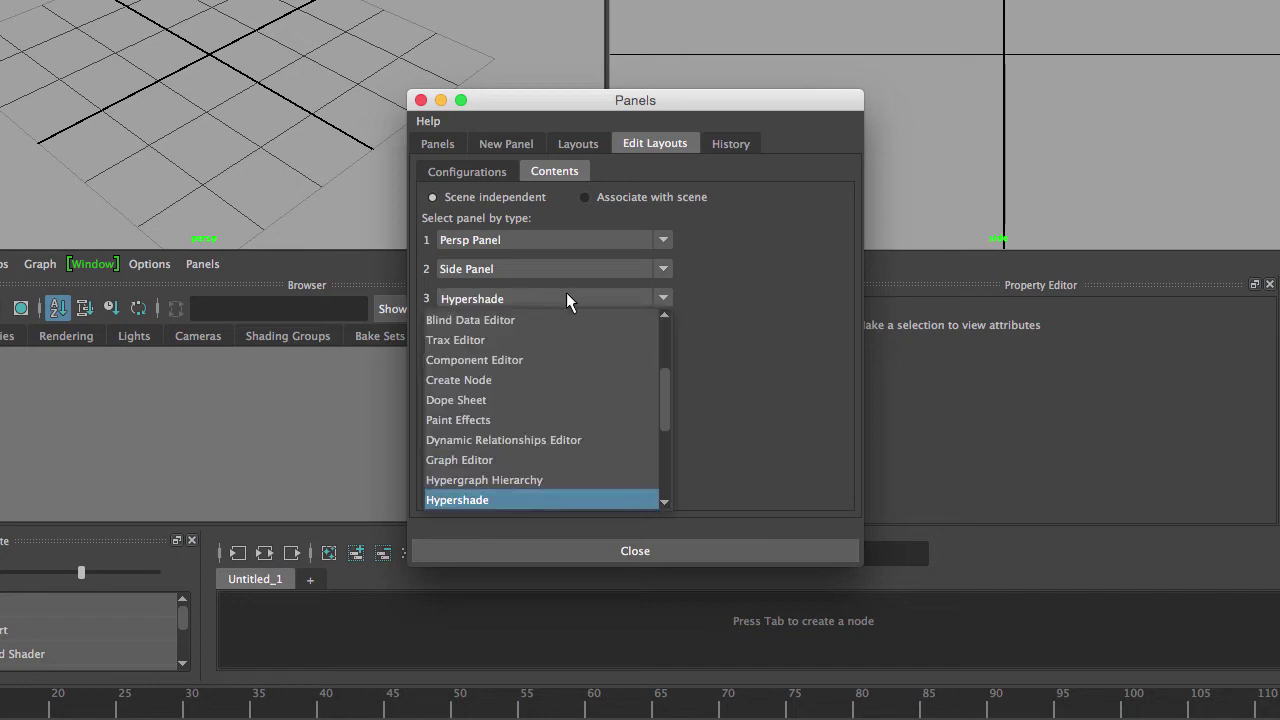
pyautogui.click(496, 459)
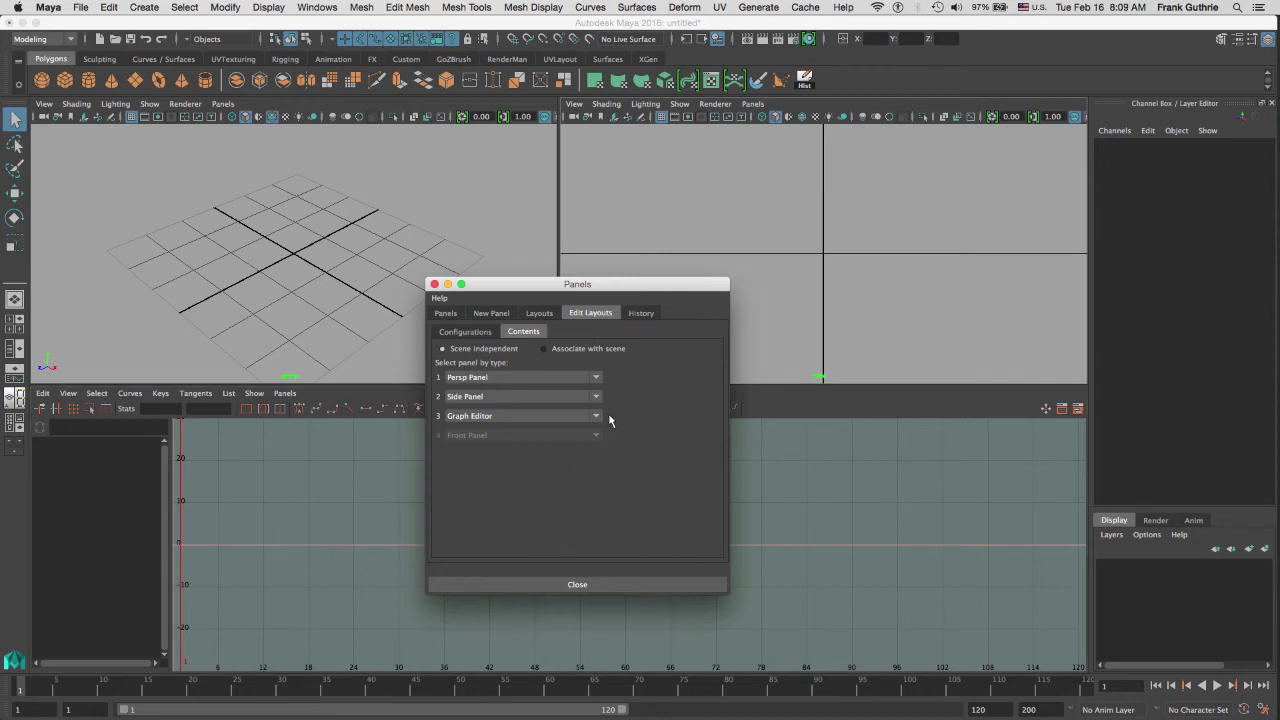
# - Create a new layout named 'Frank Animation' and add its button to the Animation shelf
pyautogui.click(540, 314)
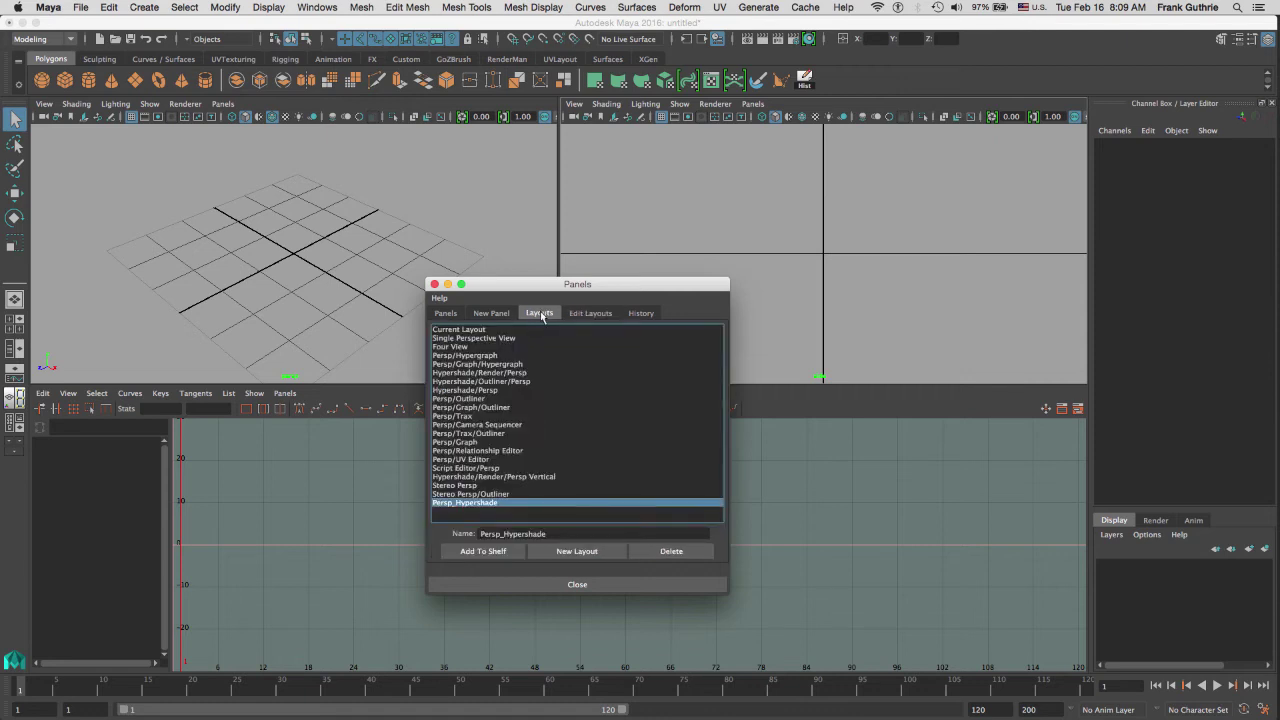
pyautogui.click(585, 556)
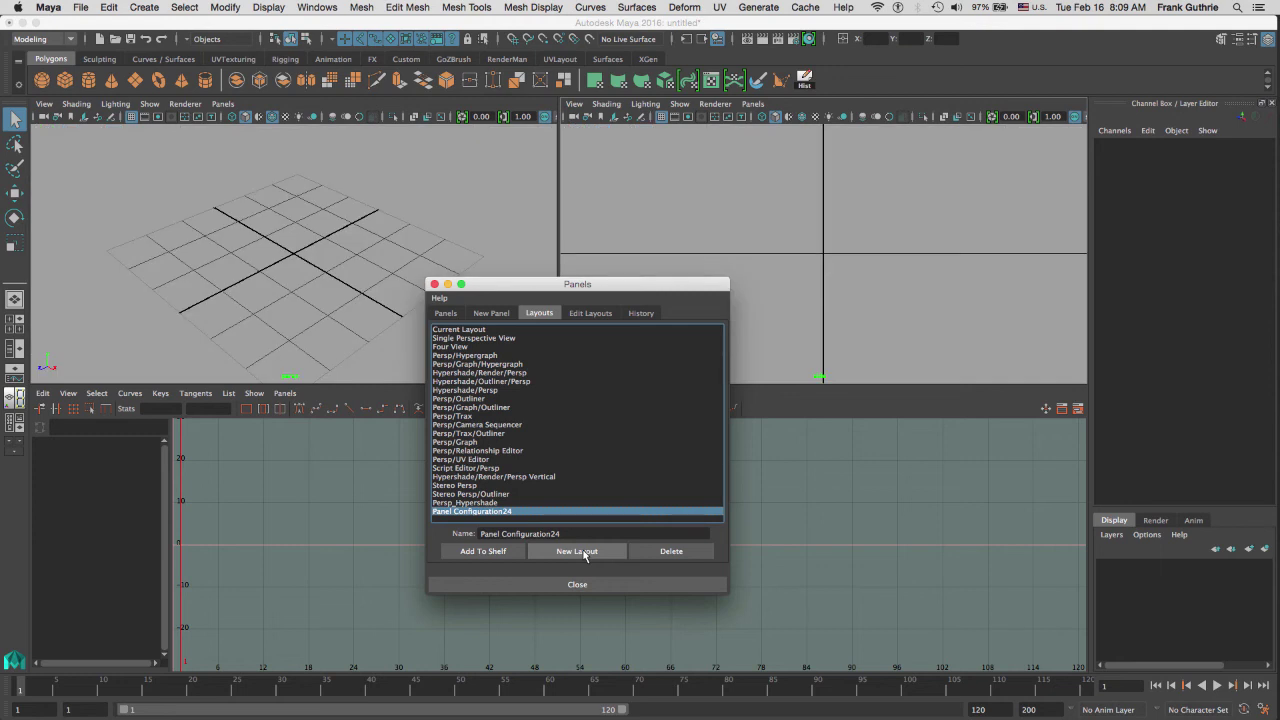
pyautogui.moveTo(561, 533); pyautogui.dragTo(433, 525)
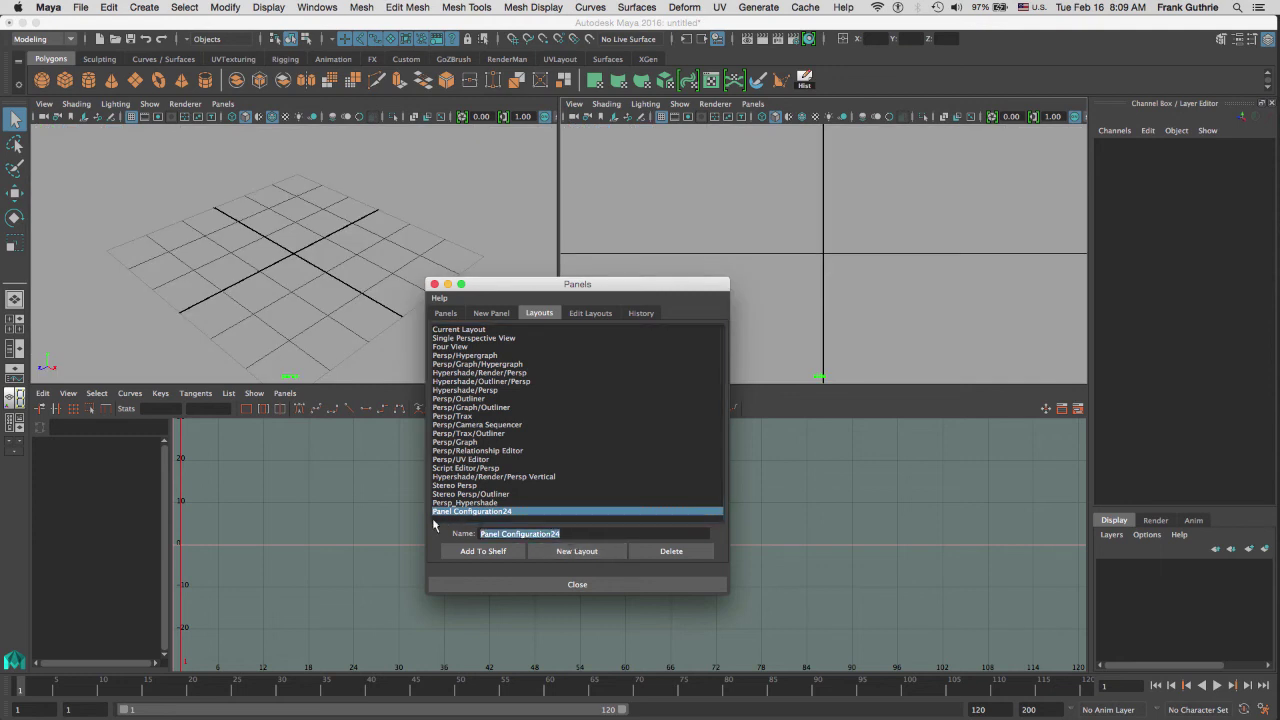
pyautogui.write('Frank Animation')
pyautogui.press('Return')
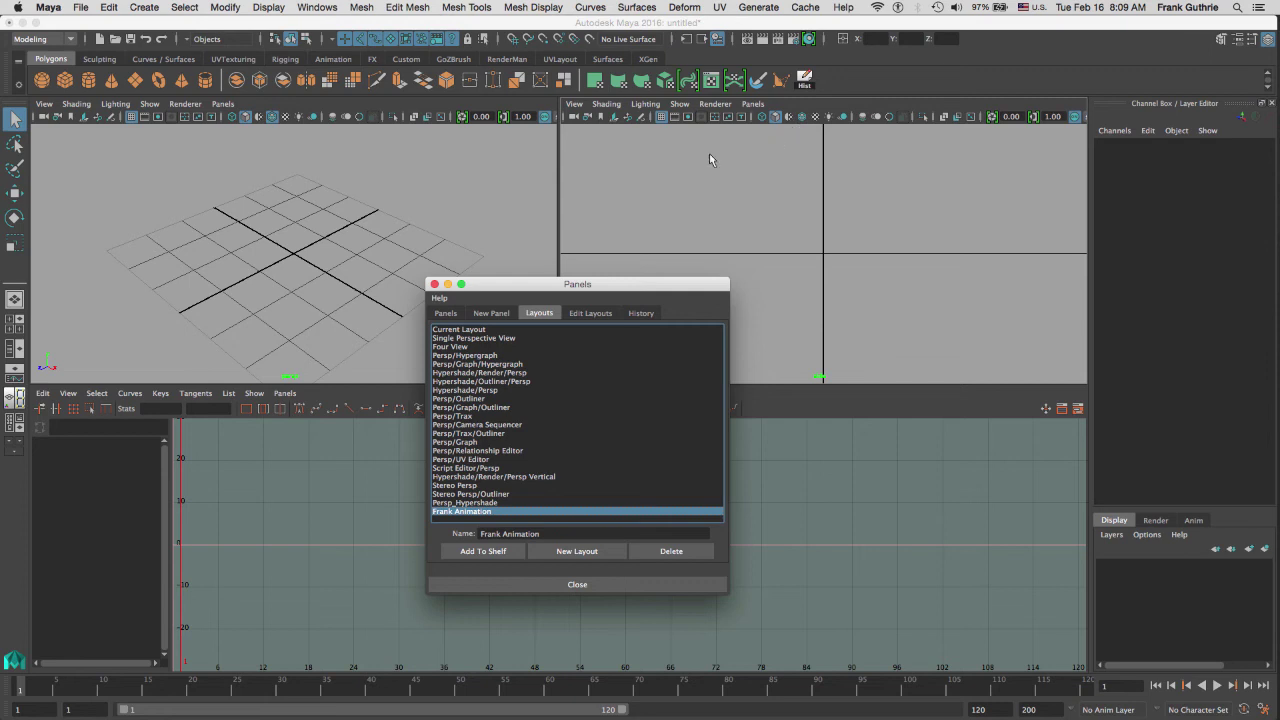
pyautogui.click(336, 60)
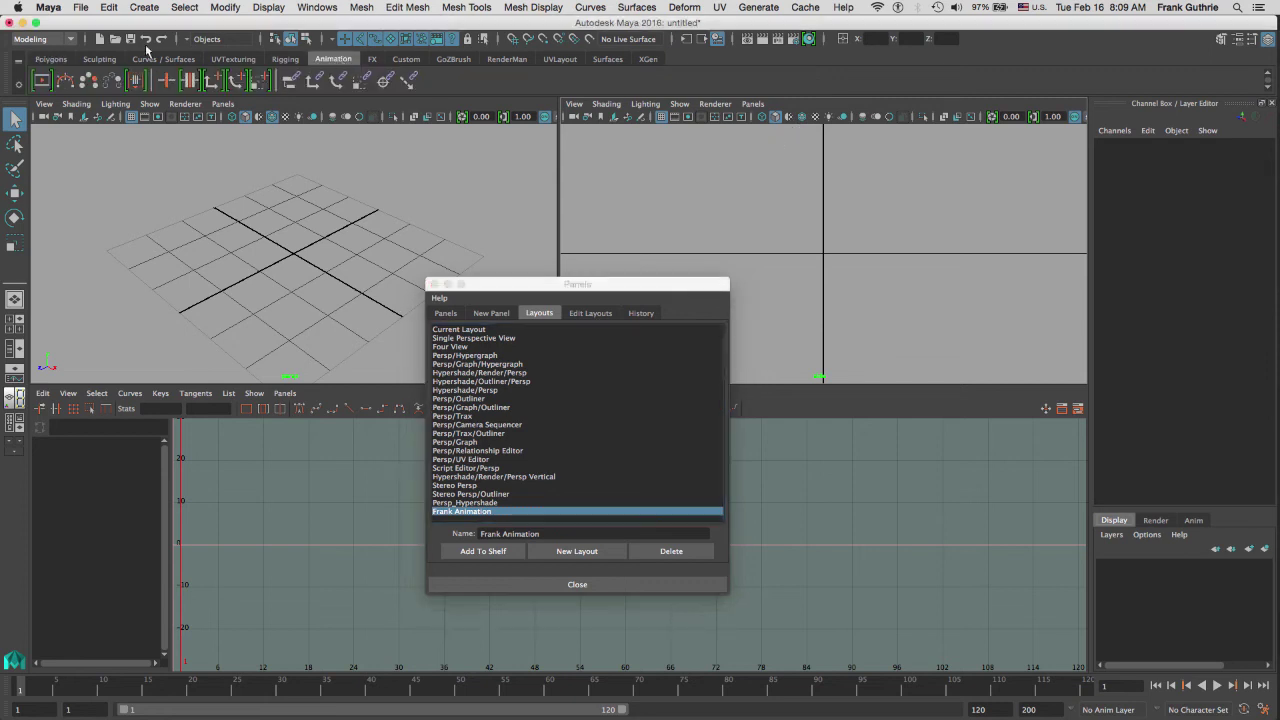
pyautogui.click(482, 550)
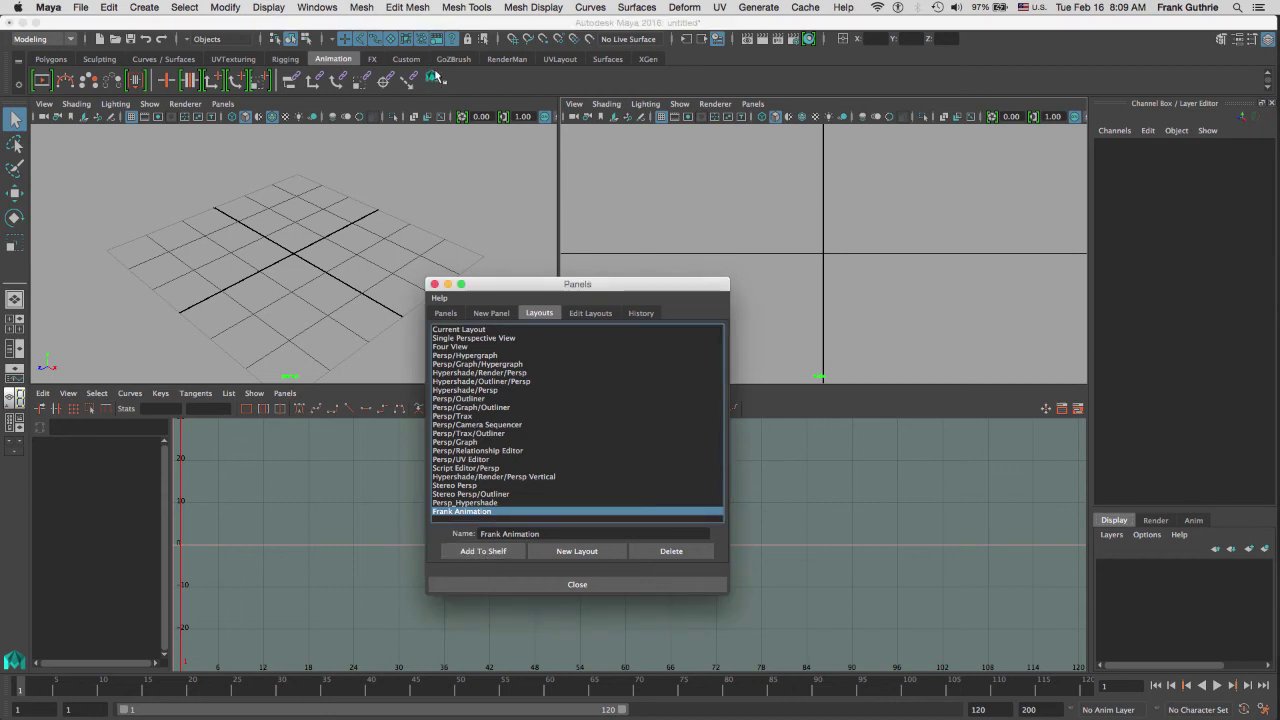
# - Close the Panels window, test the quick layouts, then reapply the Frank Animation layout
pyautogui.click(577, 586)
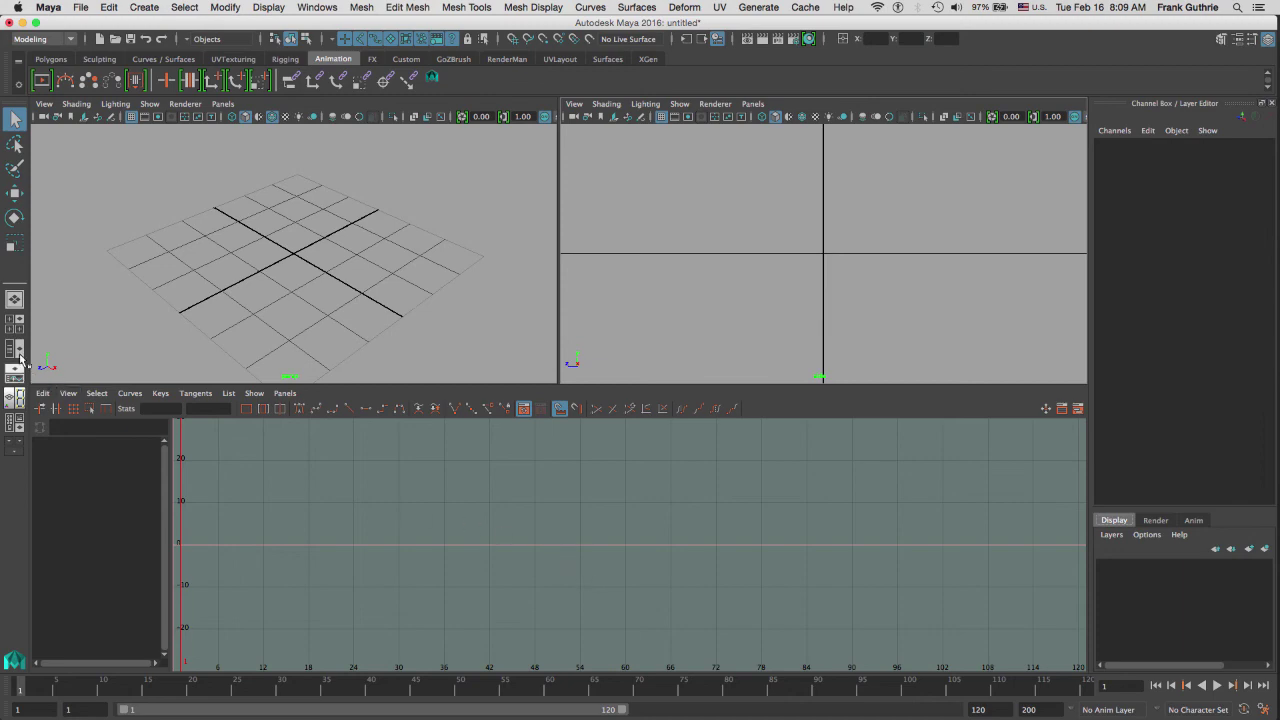
pyautogui.click(14, 299)
pyautogui.click(15, 323)
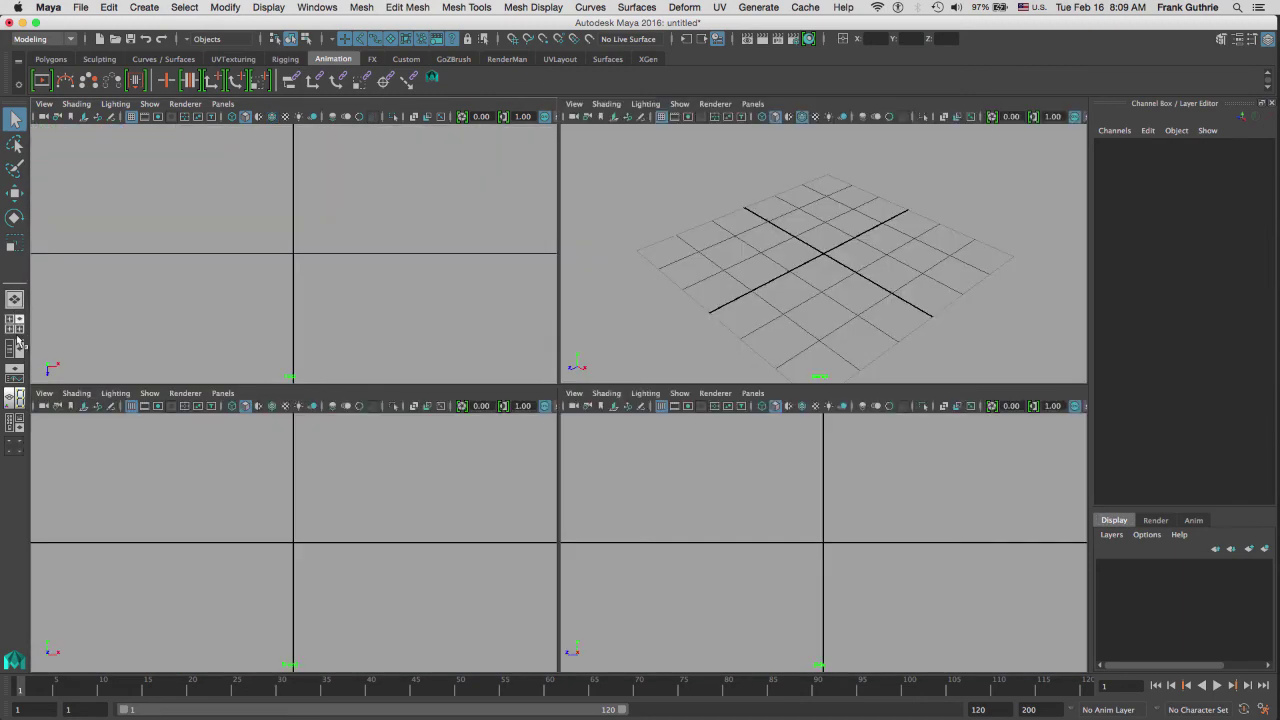
pyautogui.click(16, 349)
pyautogui.click(16, 376)
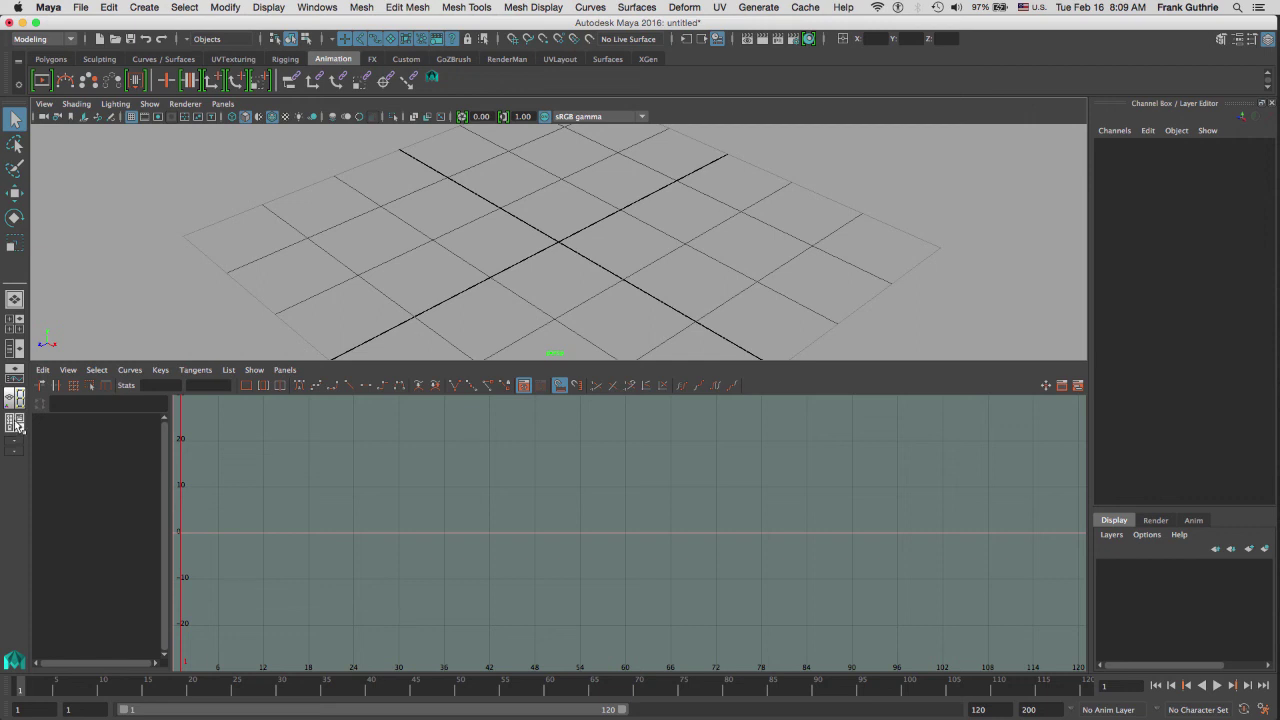
pyautogui.rightClick(16, 425)
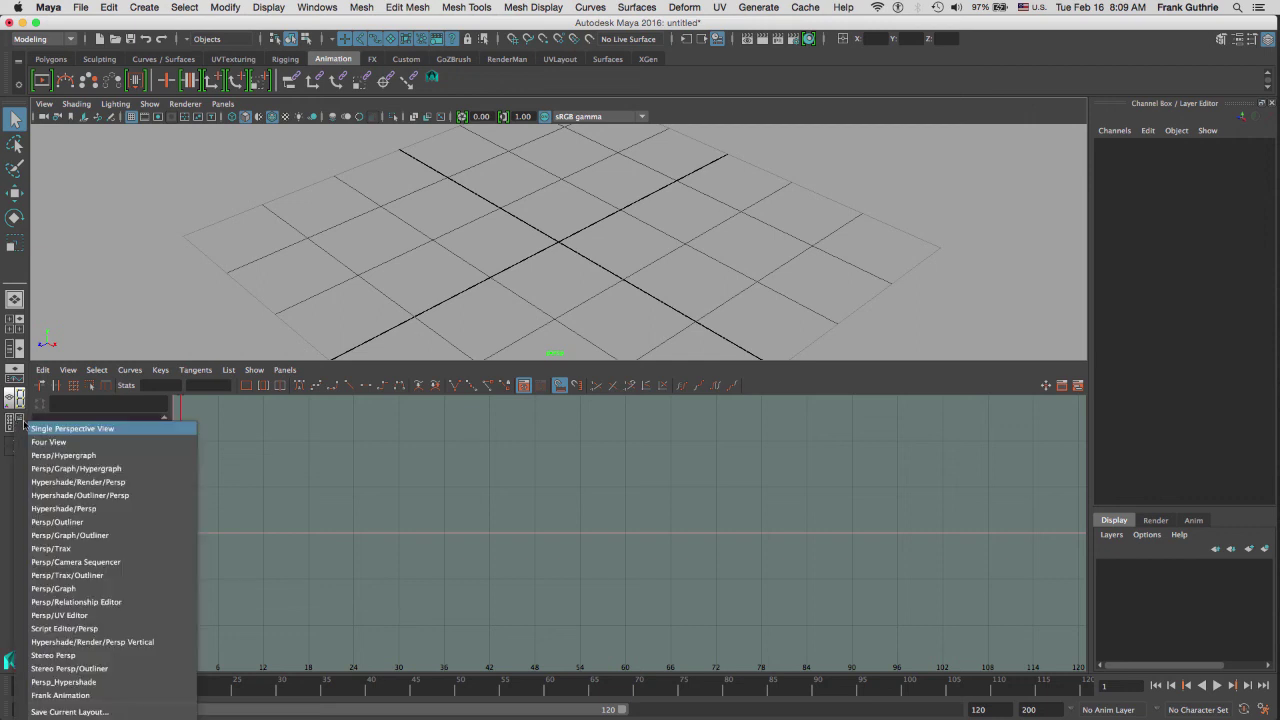
pyautogui.click(120, 695)
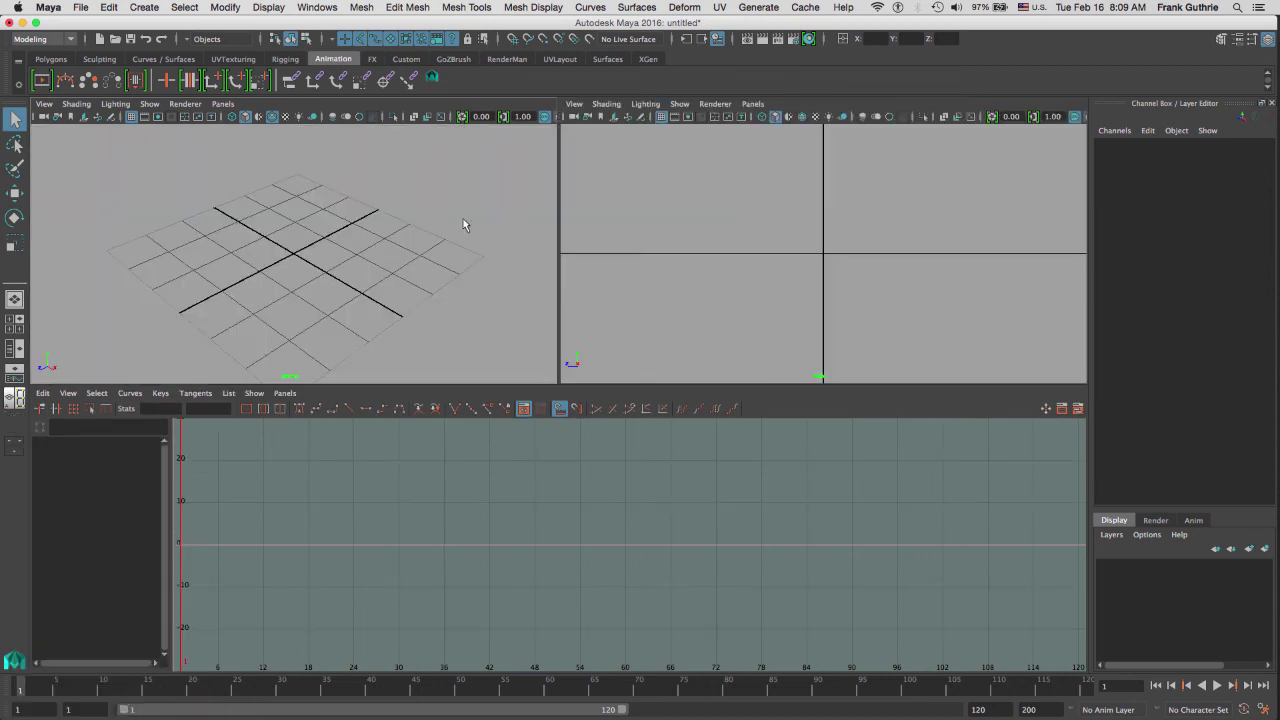